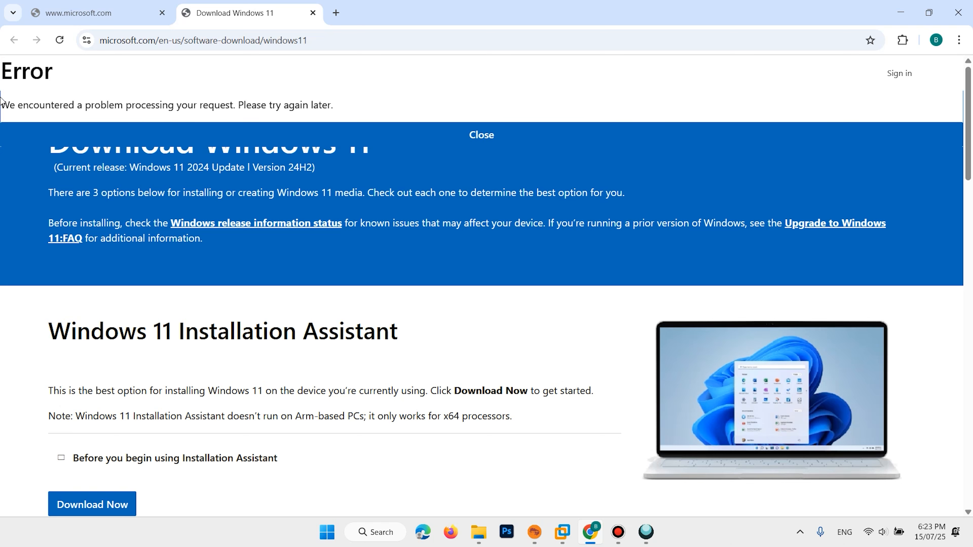
Open the rufus.ie website in a new browser tab
{"action": "left_click_drag", "start_coordinate": [4, 73], "coordinate": [353, 96]}
{"action": "left_click", "coordinate": [354, 96]}
{"action": "left_click", "coordinate": [336, 13]}
{"action": "left_click", "coordinate": [330, 37]}
{"action": "type", "text": "r"}
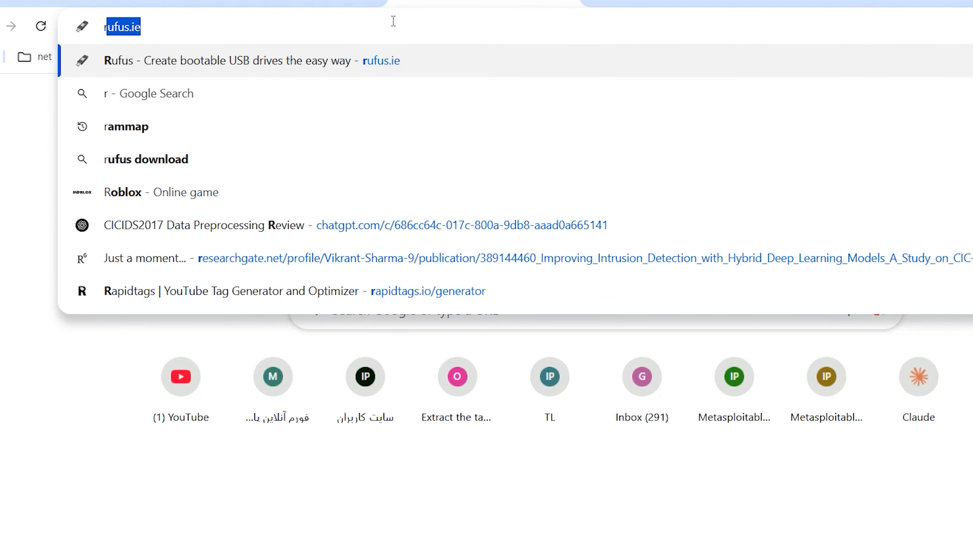
{"action": "key", "text": "Right"}
{"action": "key", "text": "Return"}
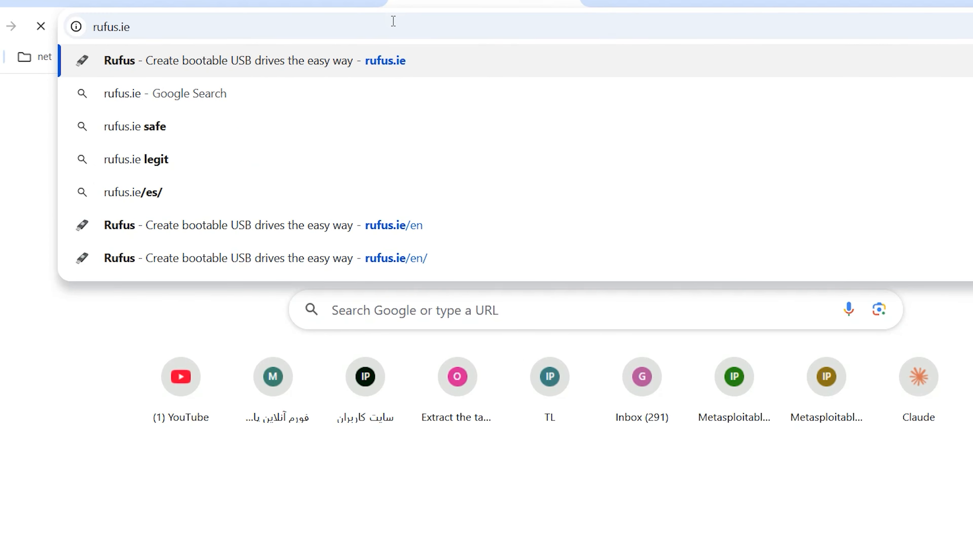
Download the Standard Windows x64 release rufus-4.9.exe from the latest releases table
{"action": "scroll", "coordinate": [621, 194], "scroll_direction": "down", "scroll_amount": 10}
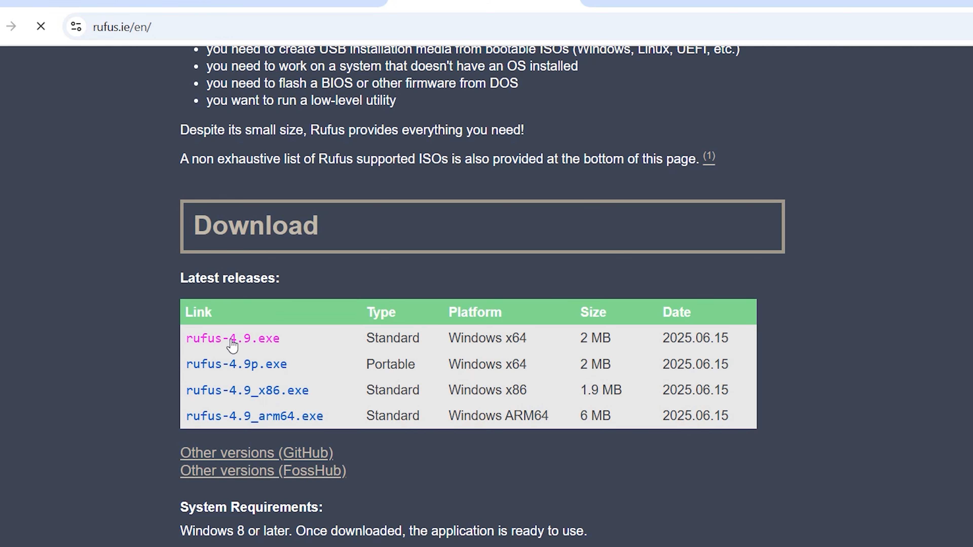
{"action": "left_click_drag", "start_coordinate": [158, 309], "coordinate": [504, 462]}
{"action": "left_click", "coordinate": [901, 481]}
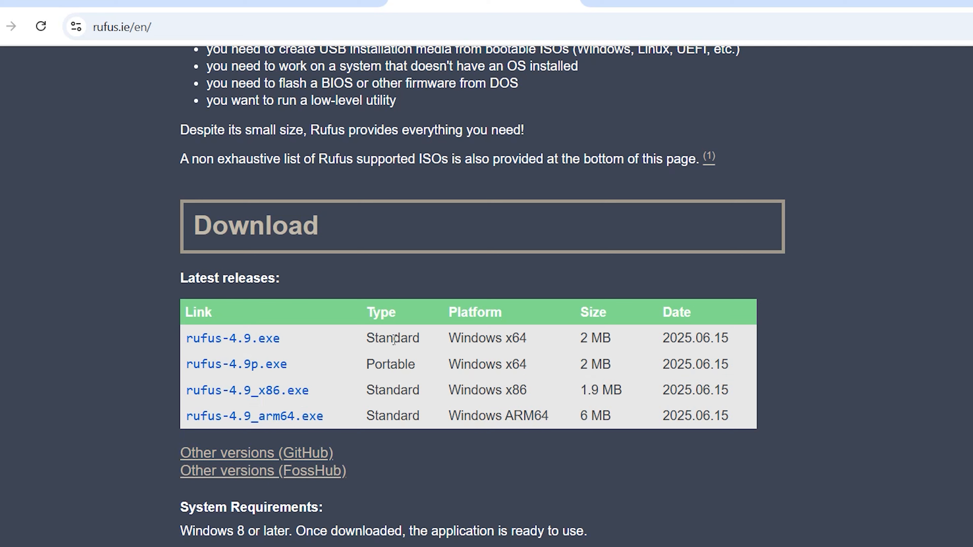
{"action": "left_click_drag", "start_coordinate": [430, 337], "coordinate": [350, 340]}
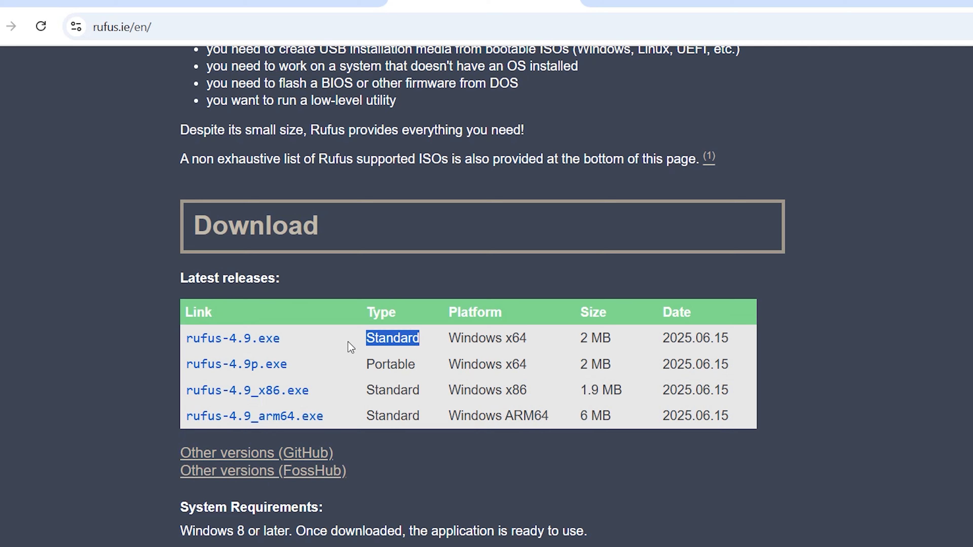
{"action": "left_click", "coordinate": [231, 339]}
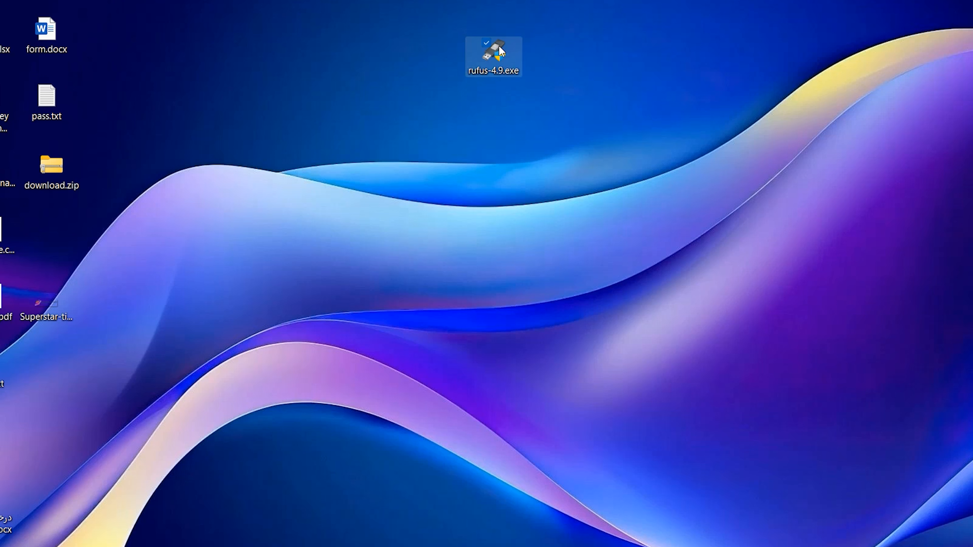
Launch rufus-4.9.exe from the desktop, switch the image source to DOWNLOAD and start the ISO download tool
{"action": "left_click", "coordinate": [497, 48]}
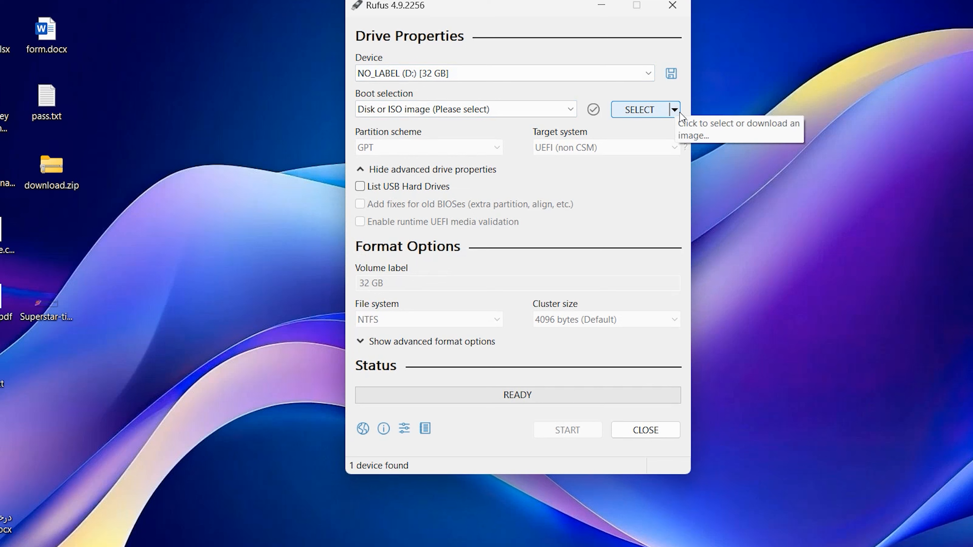
{"action": "left_click", "coordinate": [673, 110]}
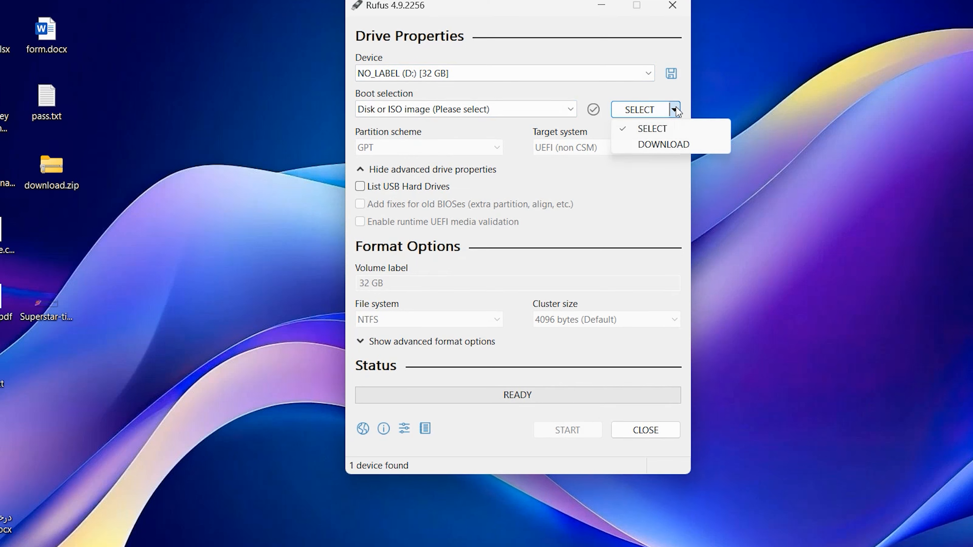
{"action": "left_click", "coordinate": [681, 147]}
{"action": "left_click", "coordinate": [663, 115]}
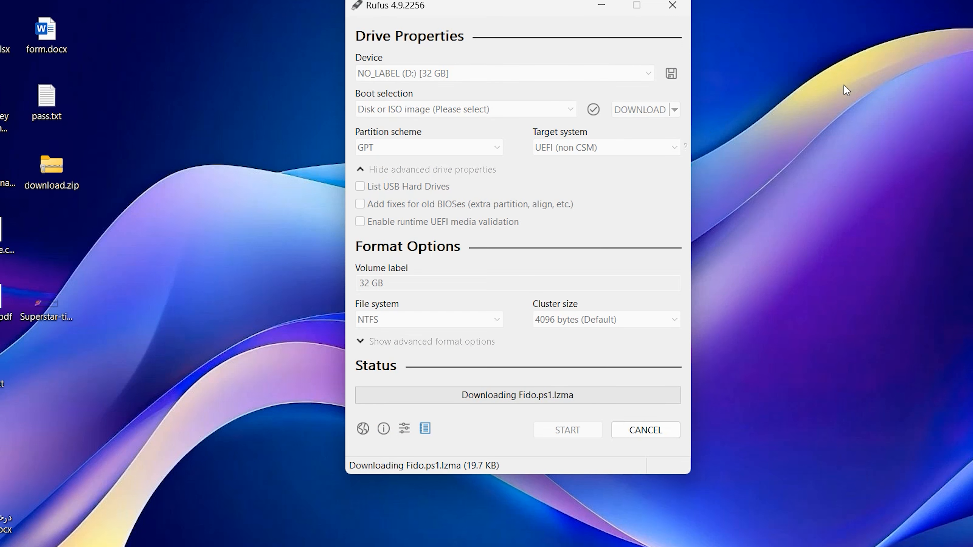
Choose Windows 11, release 24H2 (Build 26100.1742 - 2024.10) and edition Windows 11 Home/Pro/Edu for the ISO download
{"action": "left_click_drag", "start_coordinate": [503, 157], "coordinate": [494, 109]}
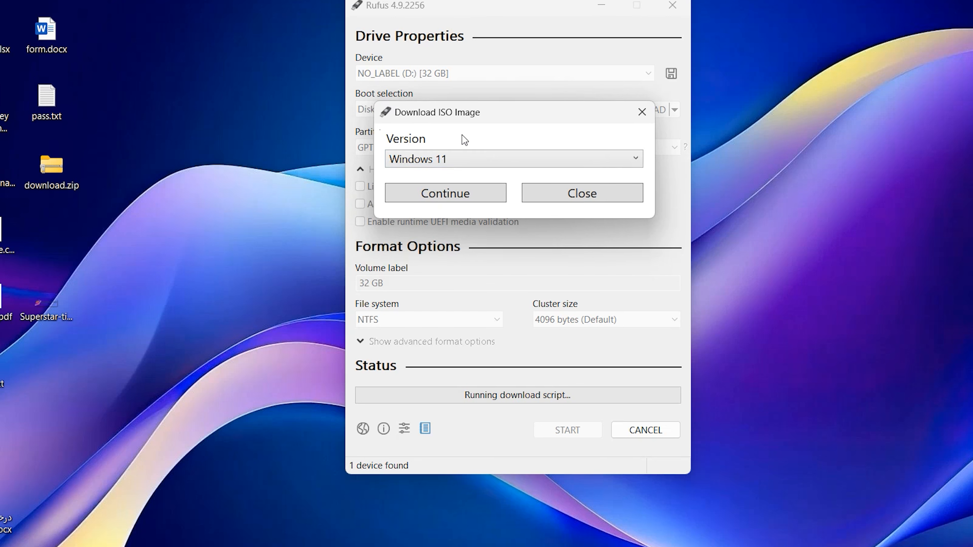
{"action": "left_click", "coordinate": [490, 165]}
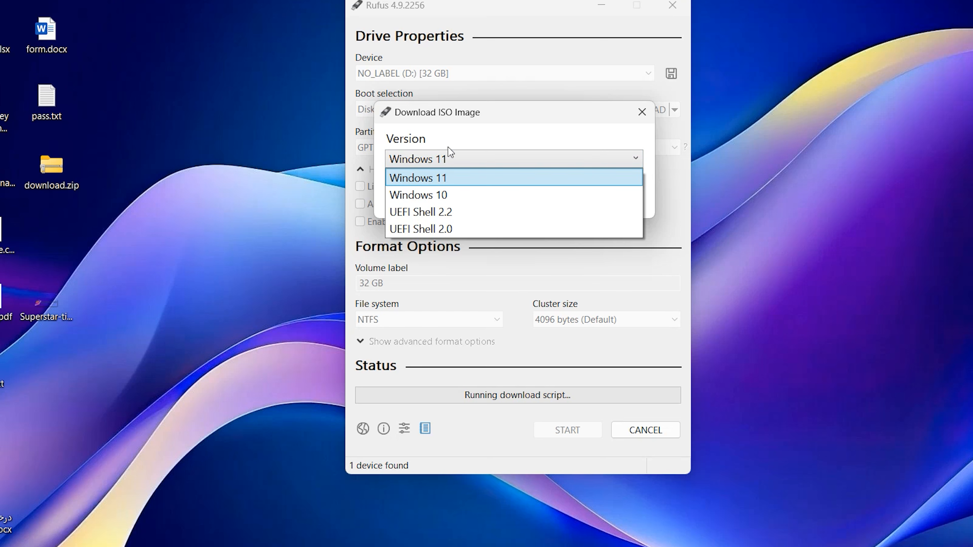
{"action": "left_click", "coordinate": [564, 118]}
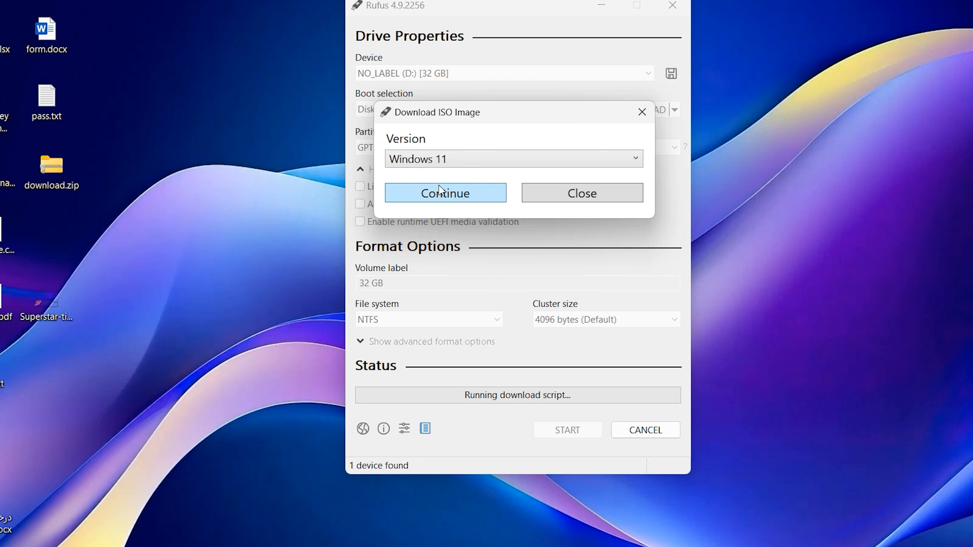
{"action": "left_click", "coordinate": [442, 193]}
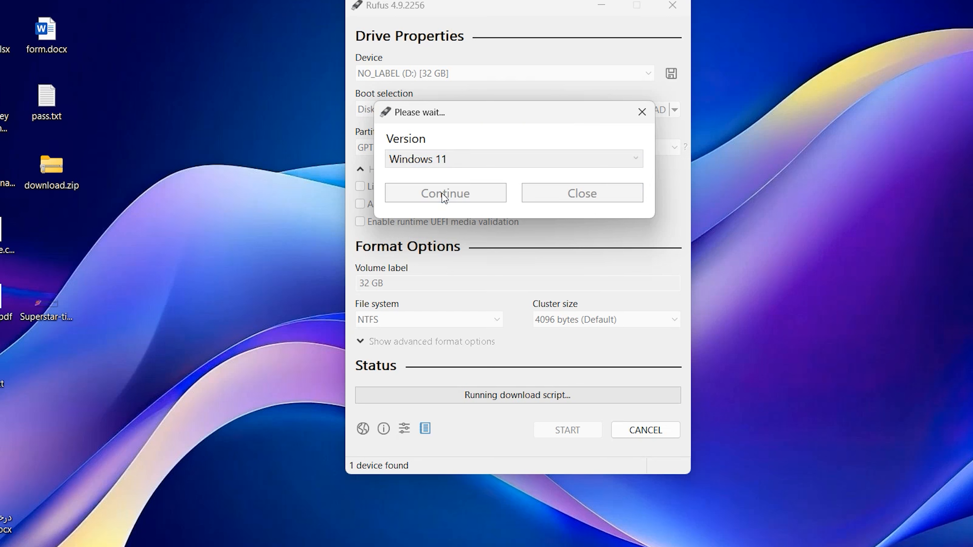
{"action": "left_click", "coordinate": [439, 234]}
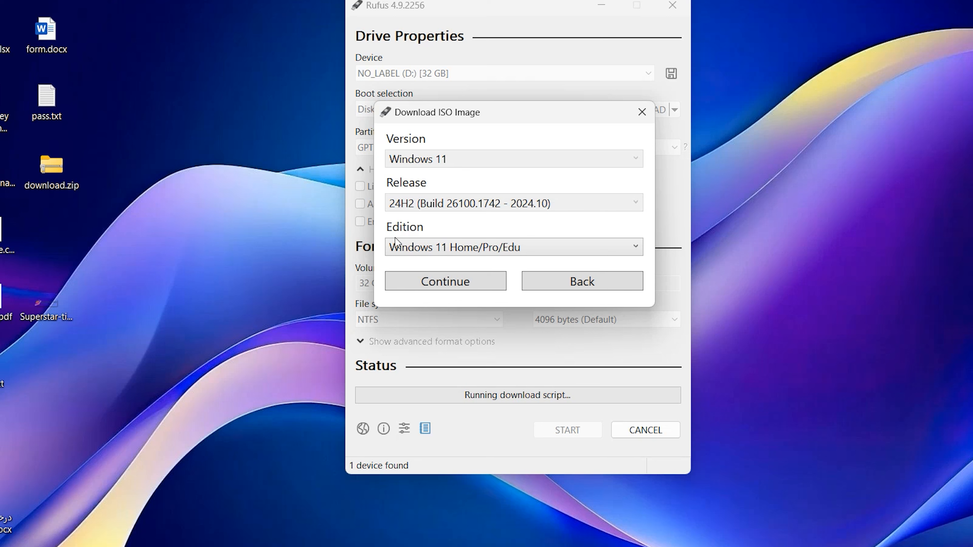
{"action": "left_click", "coordinate": [423, 277]}
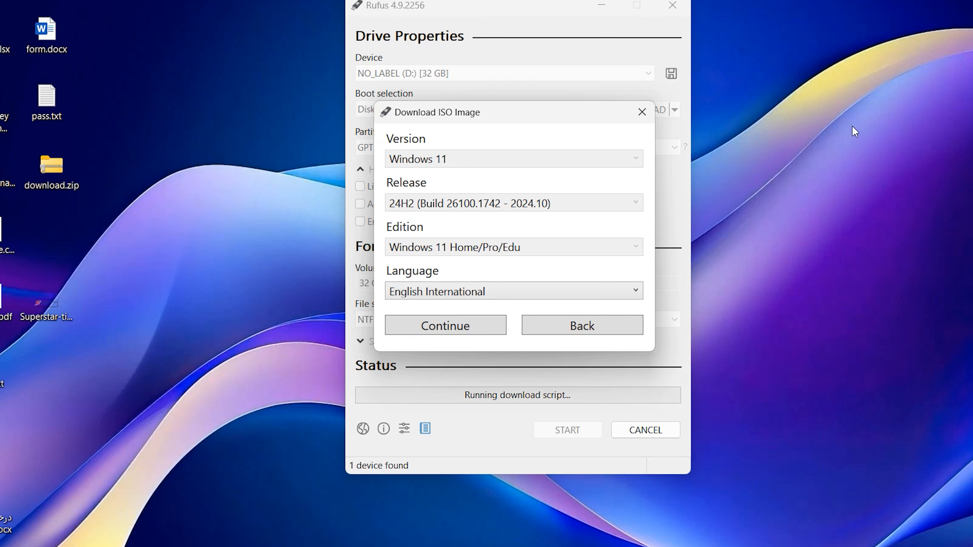
Set the ISO language to English International and continue to the architecture choice
{"action": "left_click", "coordinate": [531, 292]}
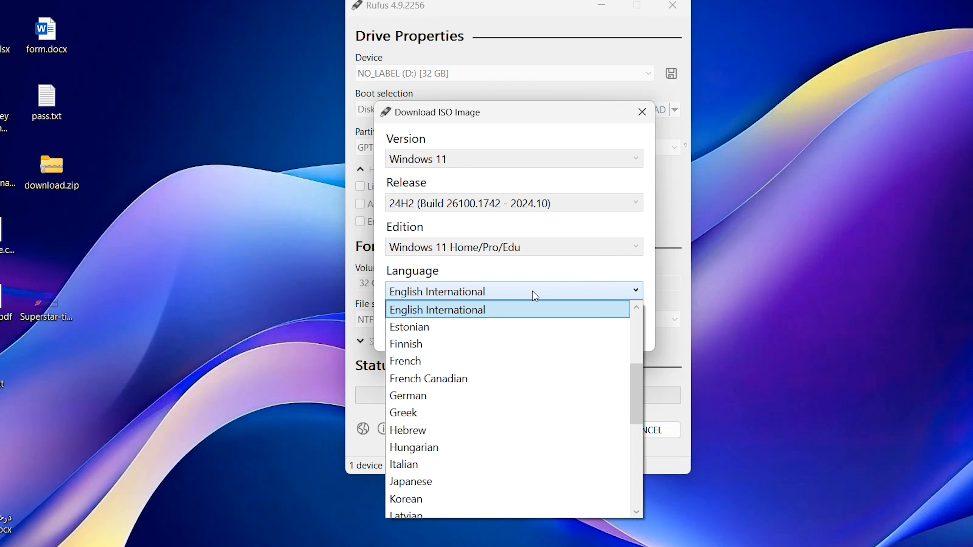
{"action": "scroll", "coordinate": [544, 354], "scroll_direction": "up", "scroll_amount": 4}
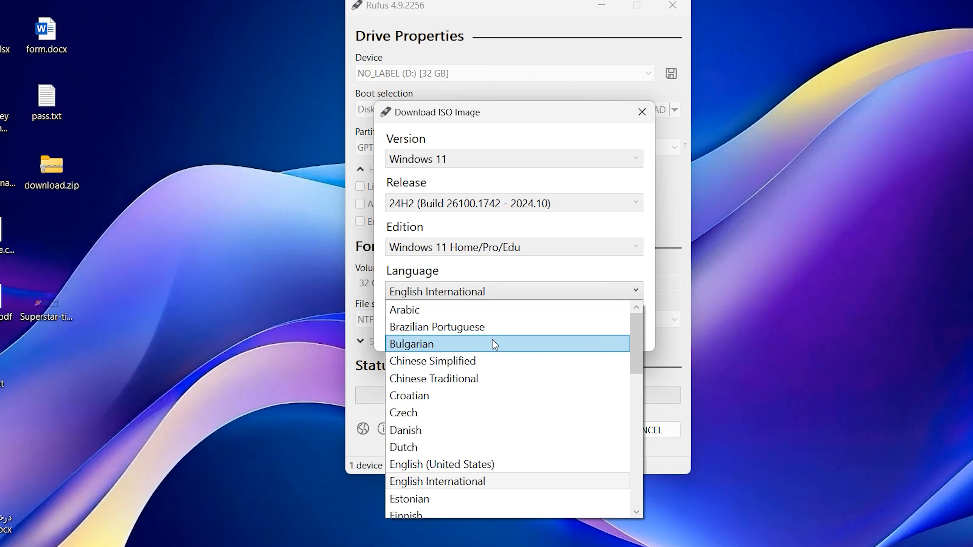
{"action": "left_click", "coordinate": [527, 482]}
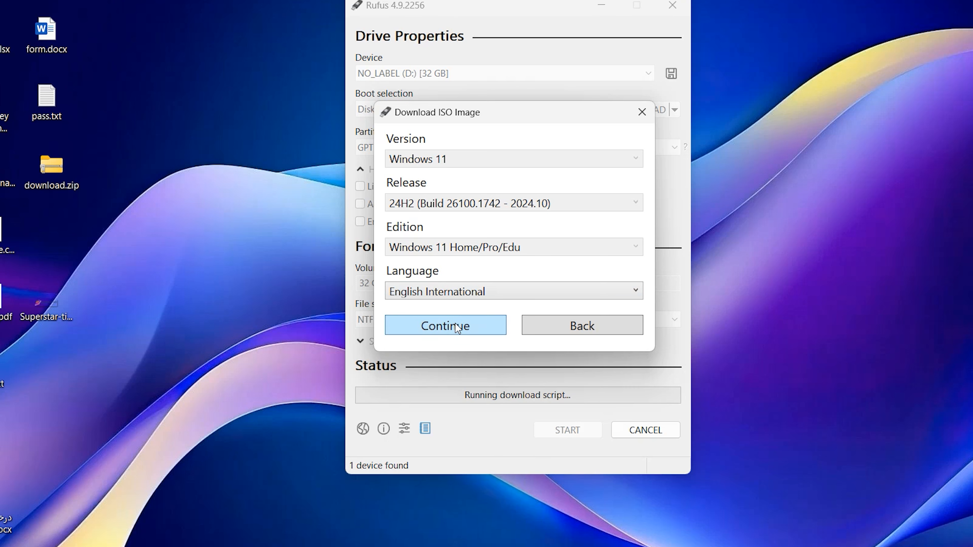
{"action": "left_click", "coordinate": [457, 328]}
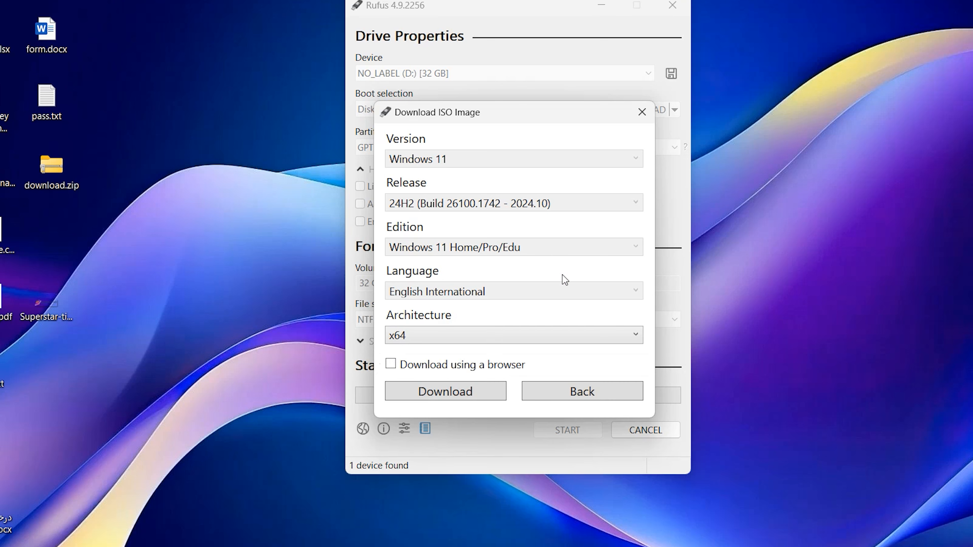
Choose the x64 architecture and download the ISO to the Desktop as Win11_24H2_EnglishInternational_x64.iso
{"action": "left_click", "coordinate": [621, 336]}
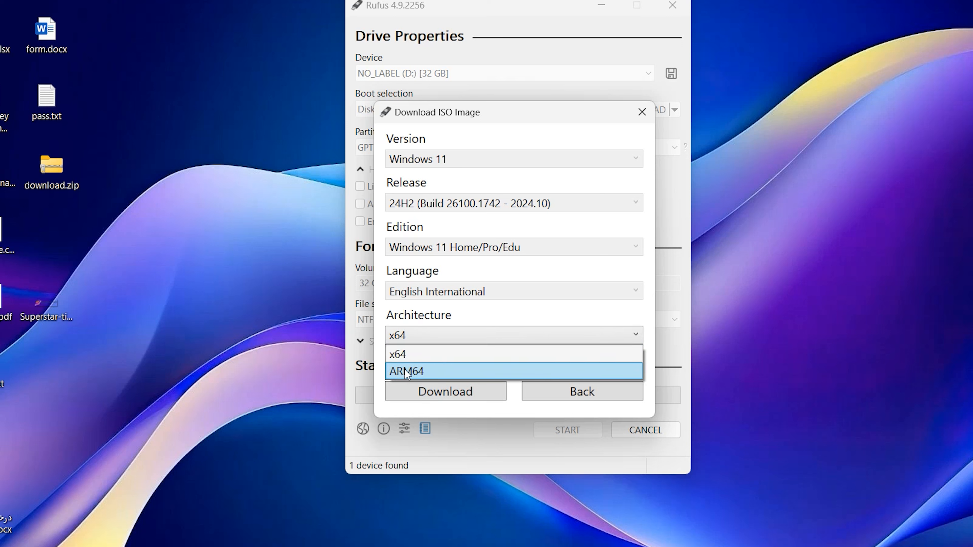
{"action": "left_click", "coordinate": [416, 355]}
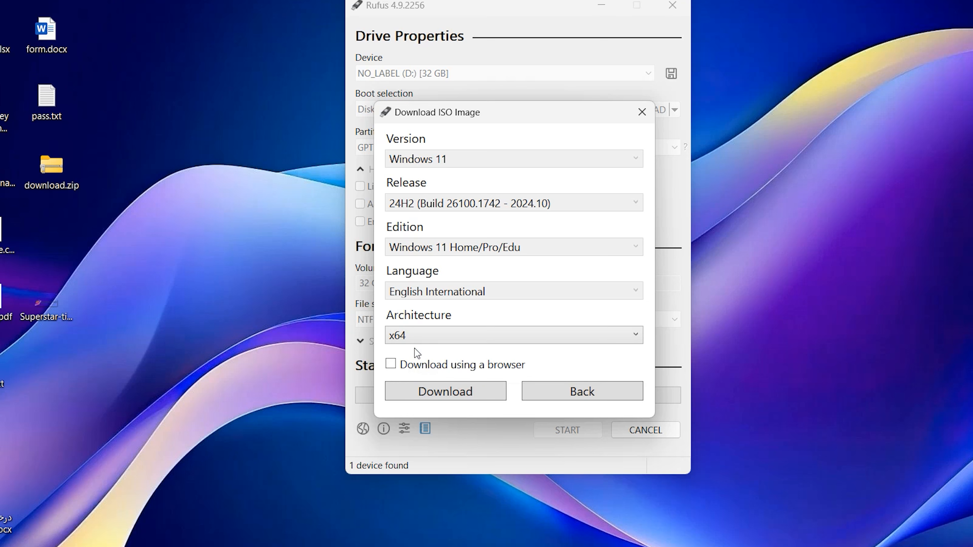
{"action": "left_click", "coordinate": [436, 393]}
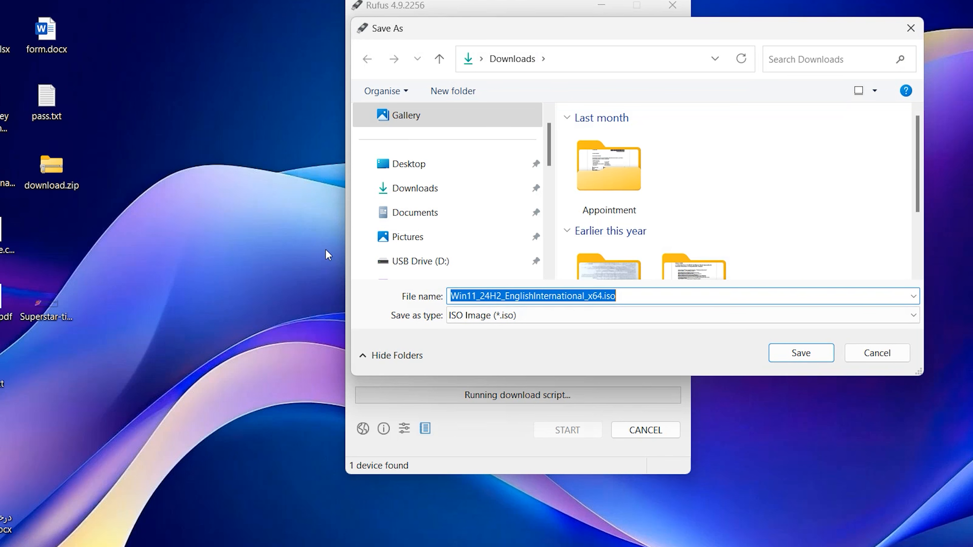
{"action": "left_click", "coordinate": [397, 169]}
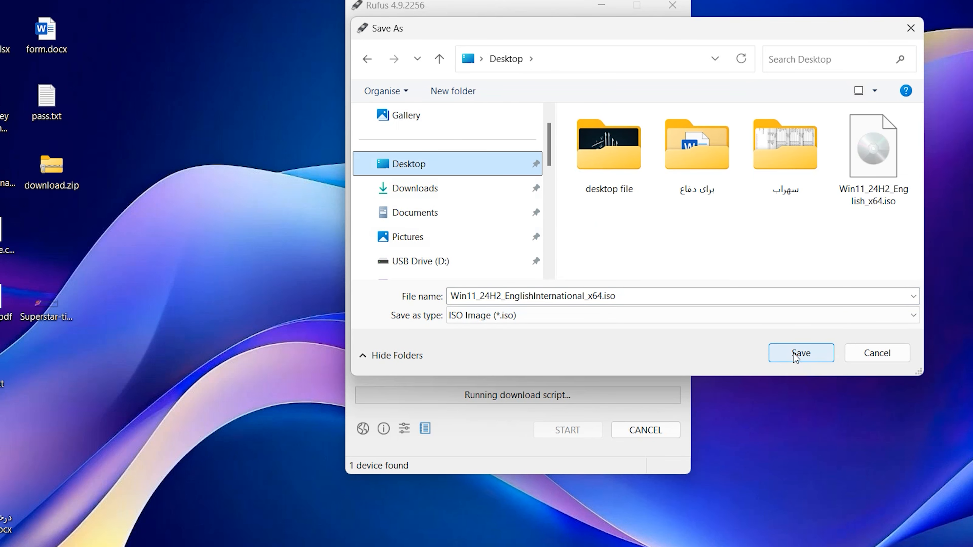
{"action": "left_click", "coordinate": [799, 353]}
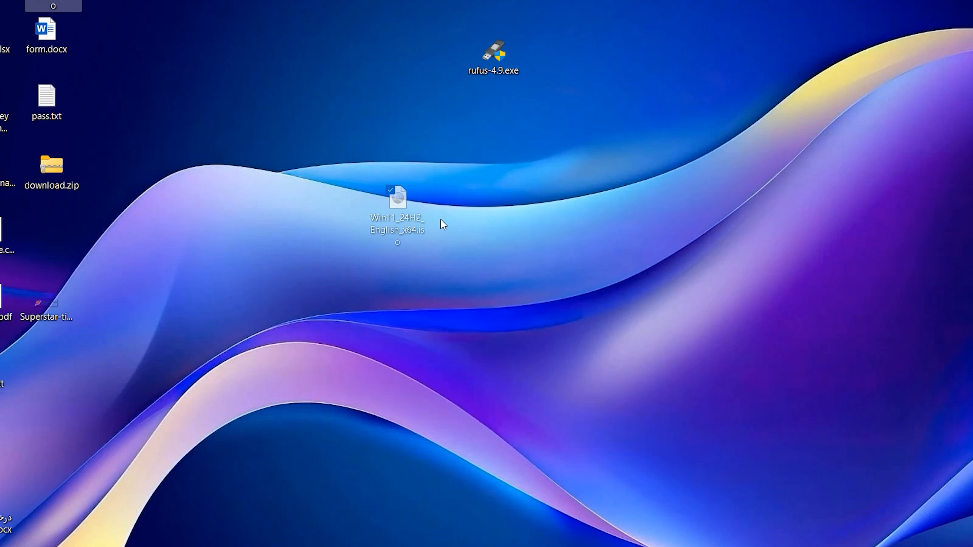
Move the Win11_24H2_English_x64.iso icon closer to rufus-4.9.exe on the desktop and launch Rufus
{"action": "left_click_drag", "start_coordinate": [397, 195], "coordinate": [398, 122]}
{"action": "left_click", "coordinate": [558, 208]}
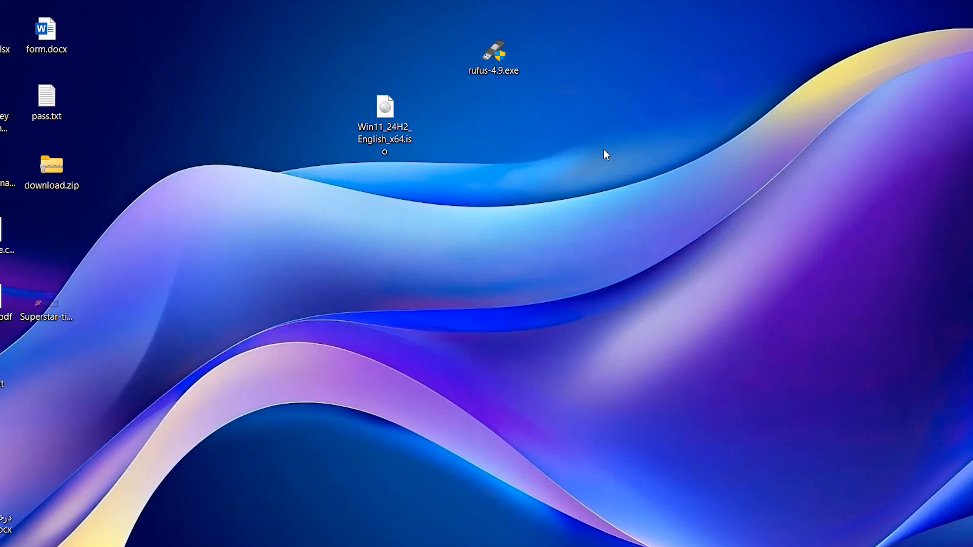
{"action": "double_click", "coordinate": [501, 58]}
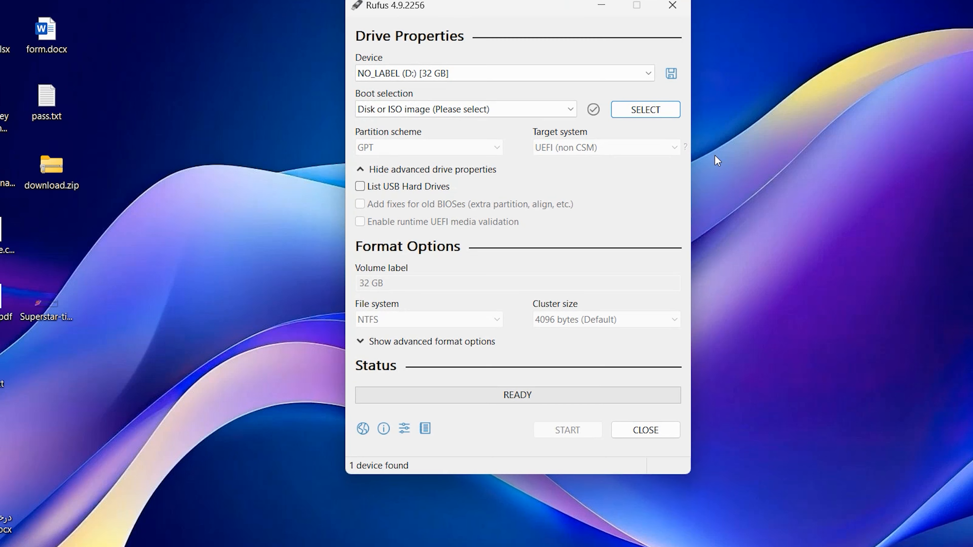
Use the USB drive NO_LABEL (D:) [32 GB] as the target device
{"action": "left_click", "coordinate": [460, 73]}
{"action": "left_click", "coordinate": [454, 72]}
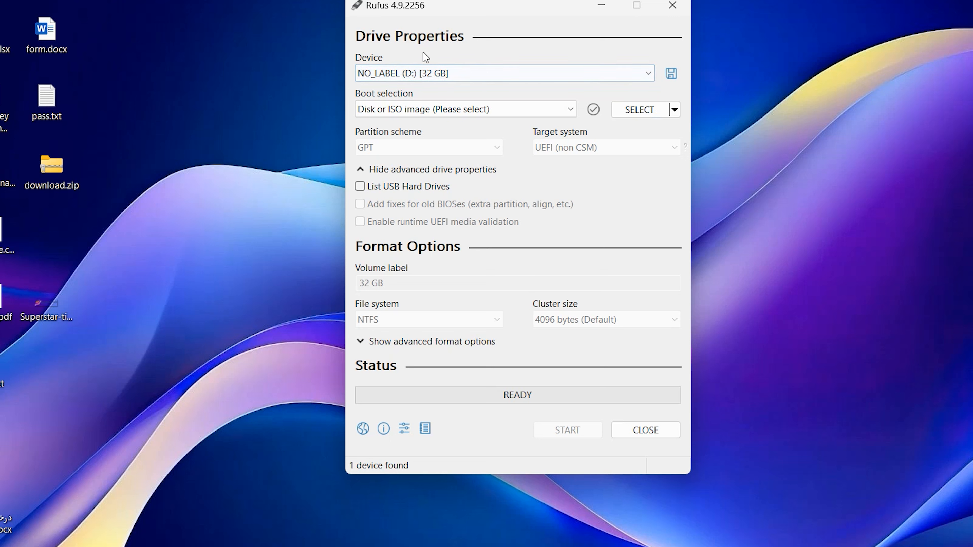
{"action": "left_click", "coordinate": [602, 74]}
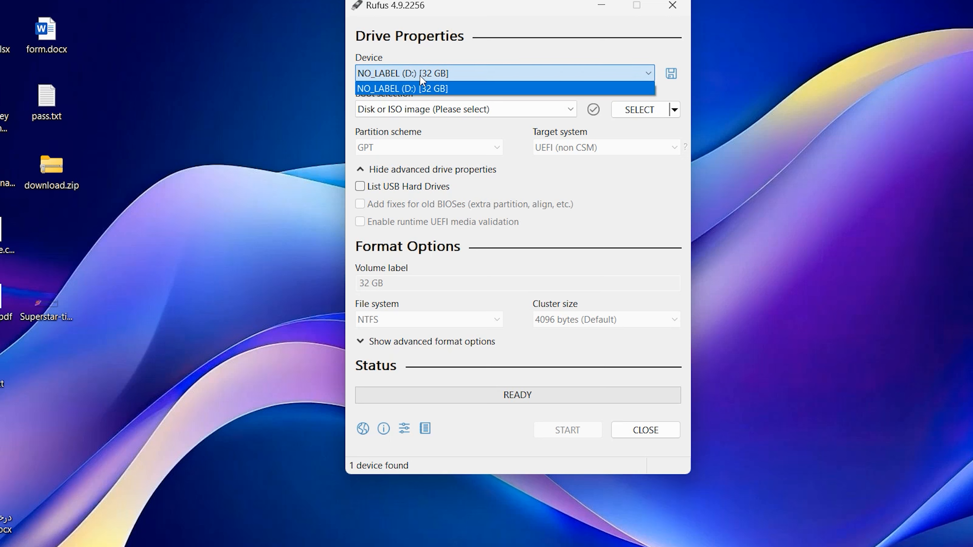
{"action": "left_click", "coordinate": [464, 73]}
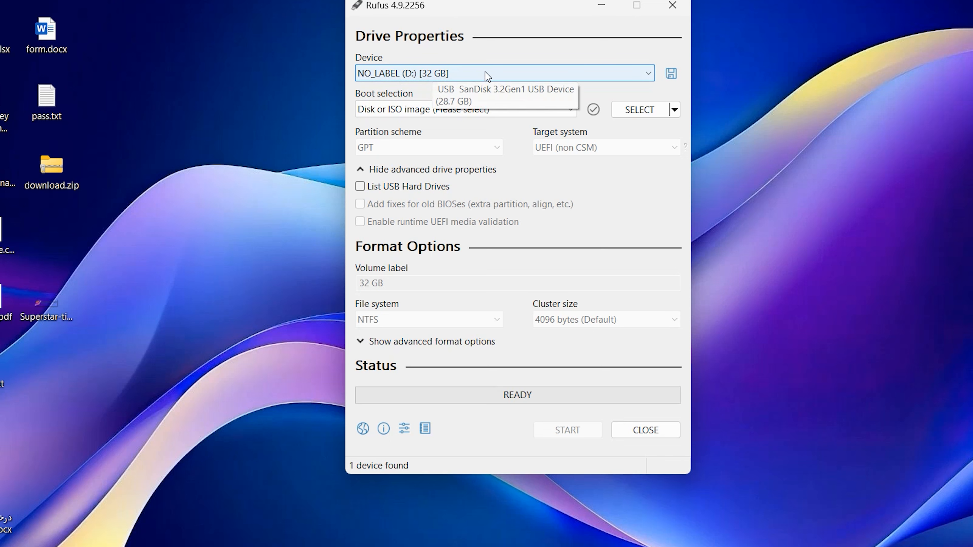
Load Win11_24H2_English_x64.iso from the Desktop as the boot image
{"action": "left_click", "coordinate": [633, 111]}
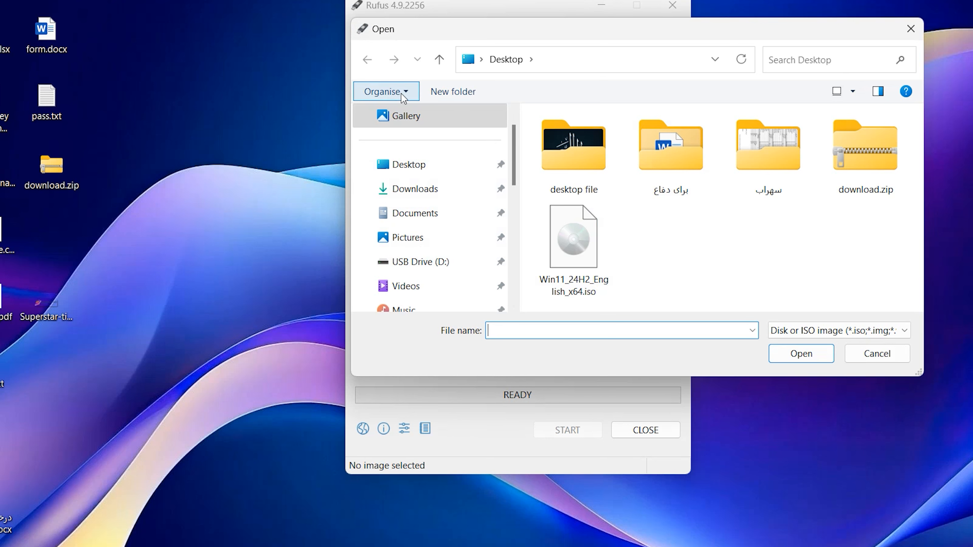
{"action": "left_click", "coordinate": [586, 246]}
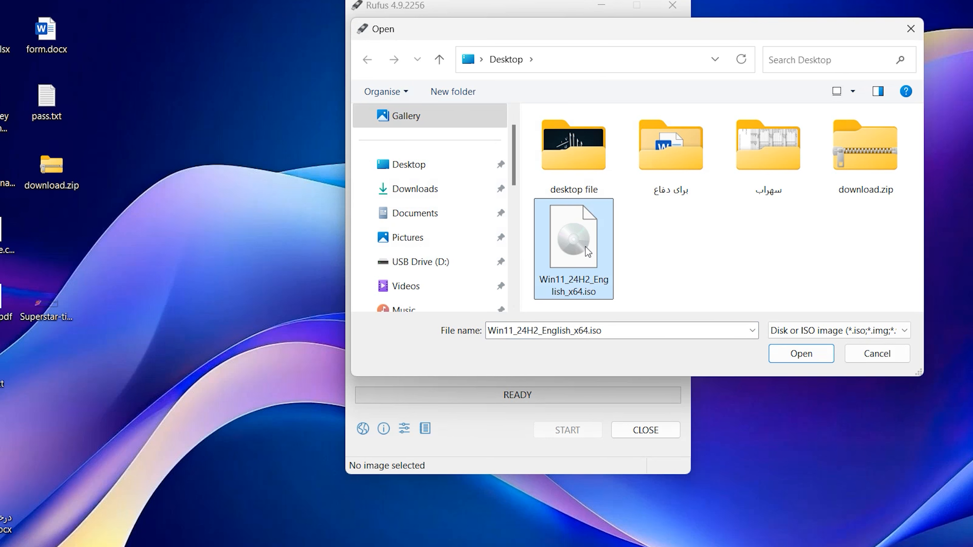
{"action": "left_click", "coordinate": [400, 164]}
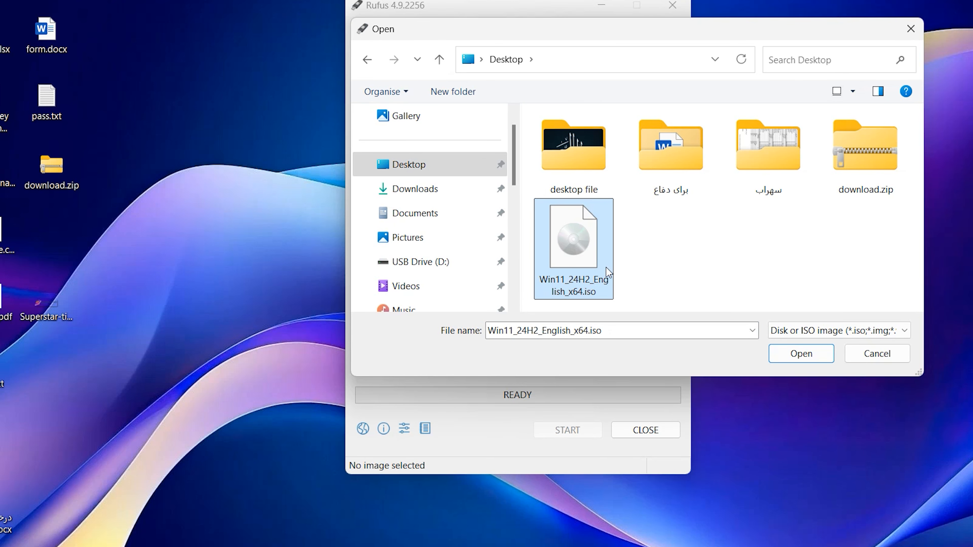
{"action": "left_click", "coordinate": [808, 357]}
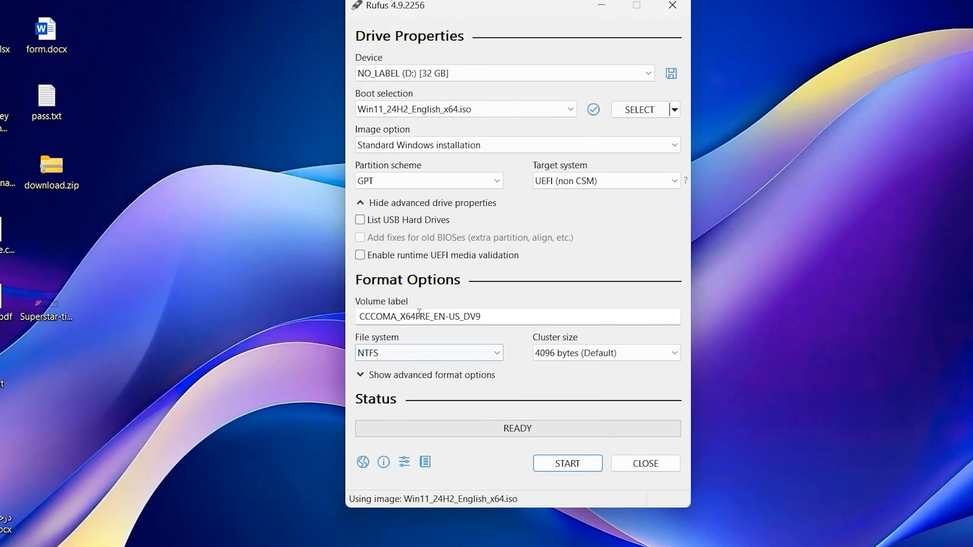
Replace the volume label with "windows 111"
{"action": "left_click_drag", "start_coordinate": [483, 317], "coordinate": [315, 327]}
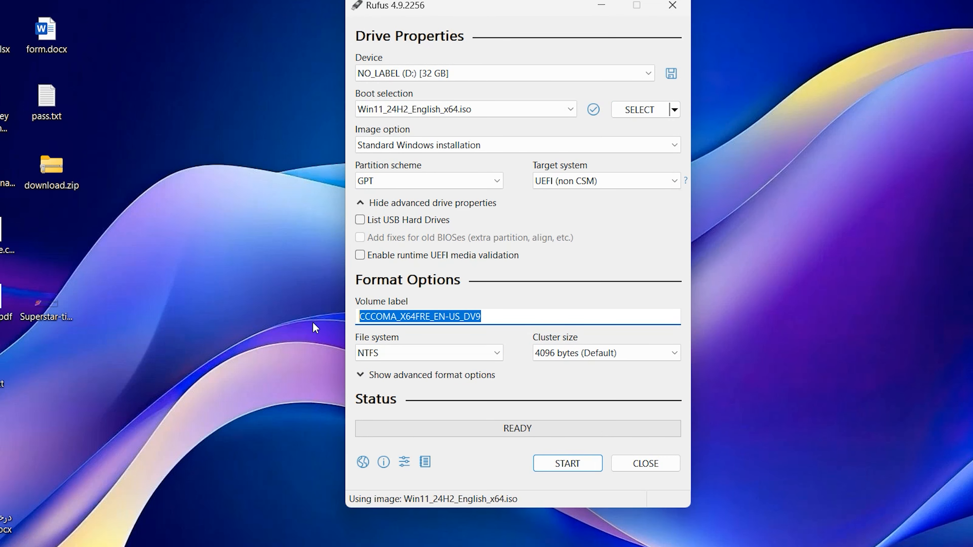
{"action": "key", "text": "BackSpace"}
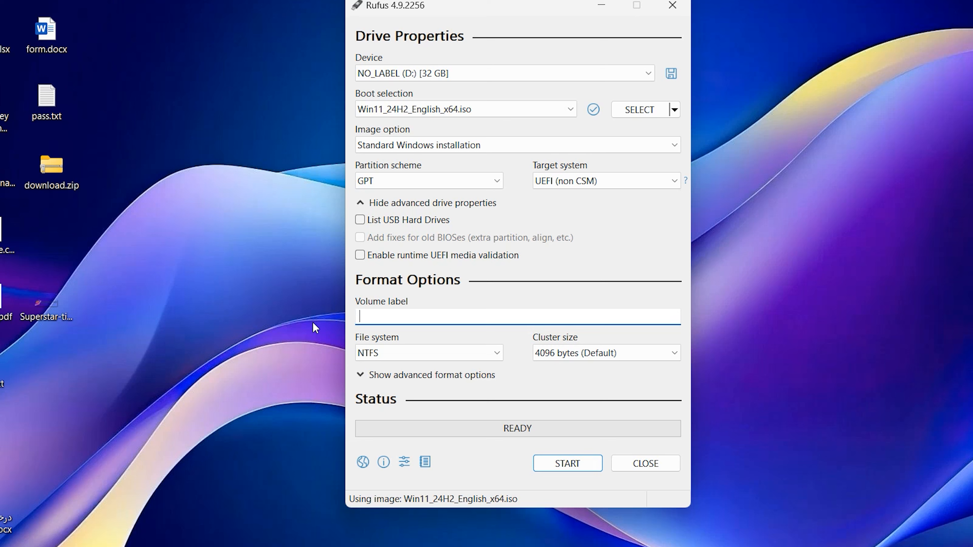
{"action": "type", "text": "windows 111"}
Create the bootable drive with all Windows customizations except the local account, accept erasing the drive, and close Rufus once writing finishes
{"action": "left_click", "coordinate": [566, 462]}
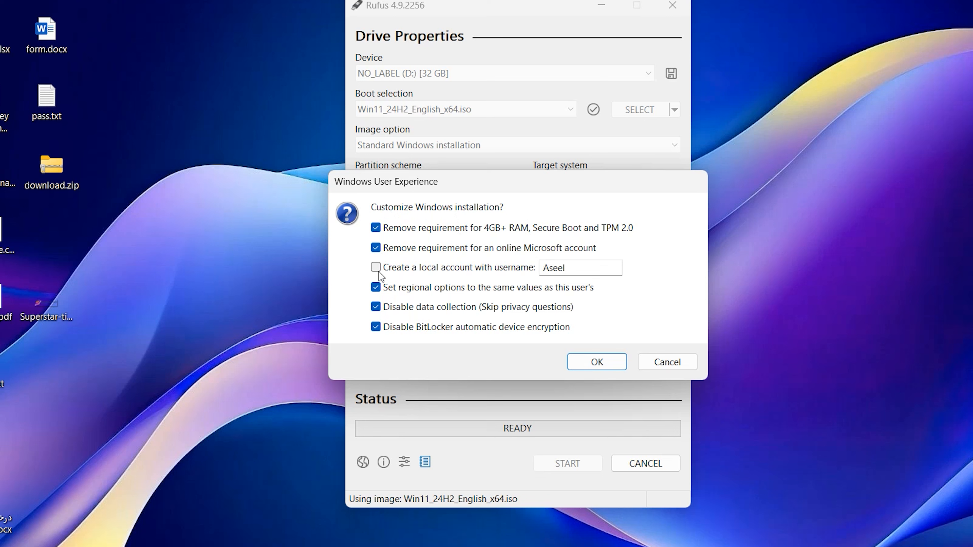
{"action": "left_click", "coordinate": [386, 272]}
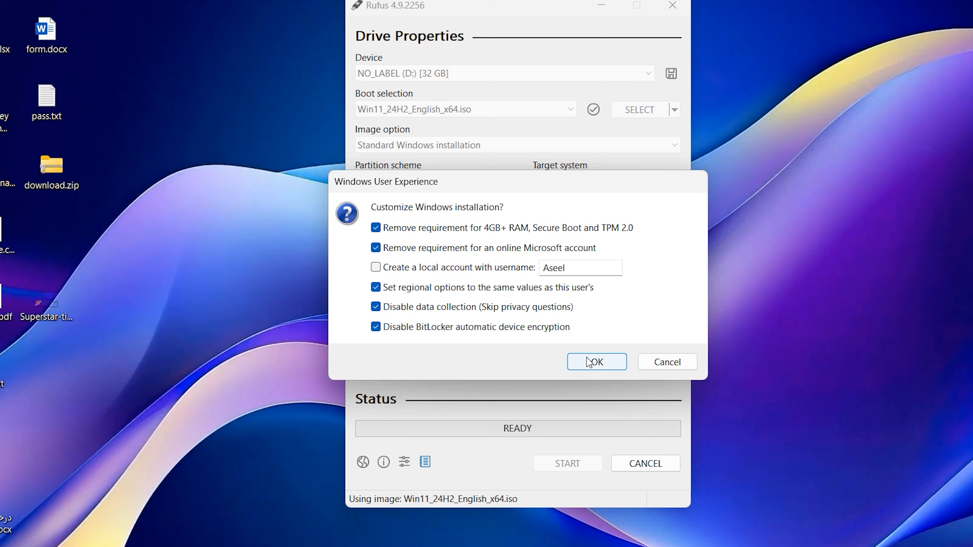
{"action": "left_click", "coordinate": [594, 362]}
{"action": "left_click", "coordinate": [549, 325]}
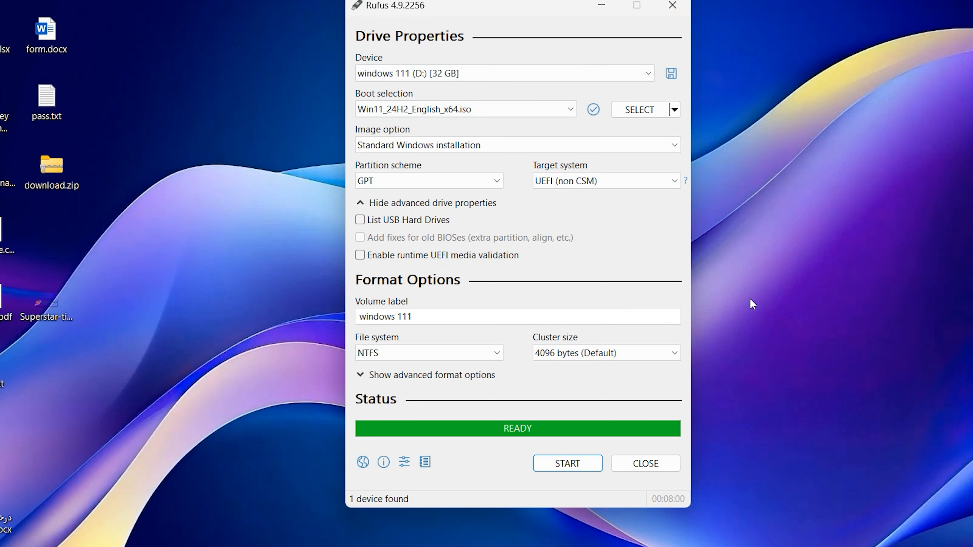
{"action": "left_click", "coordinate": [662, 463]}
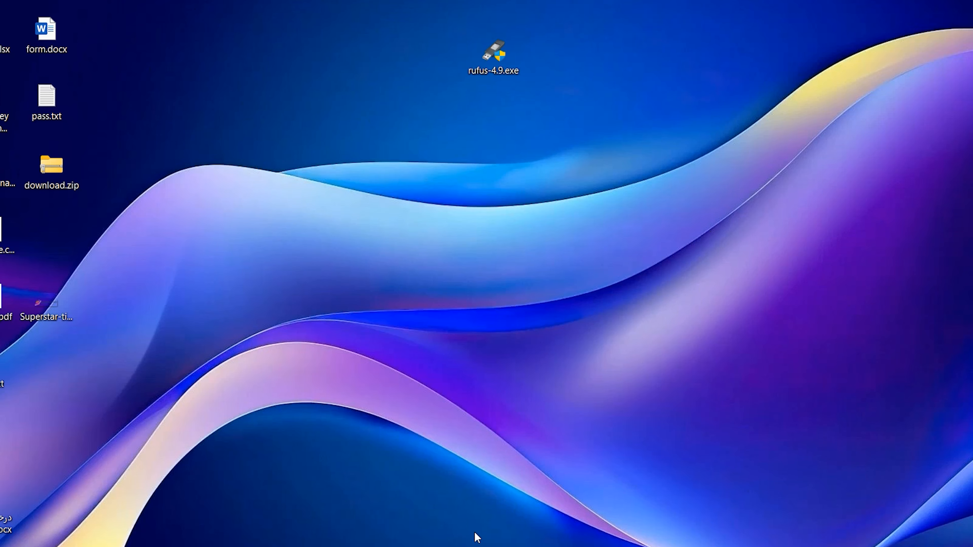
Restart the PC to reach the Boot Manager
{"action": "key", "text": "super"}
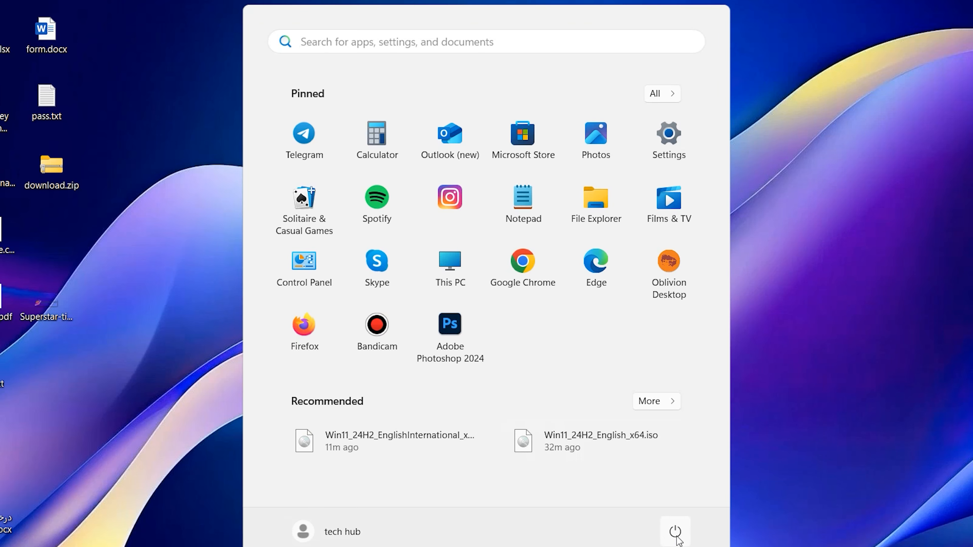
{"action": "left_click", "coordinate": [674, 532]}
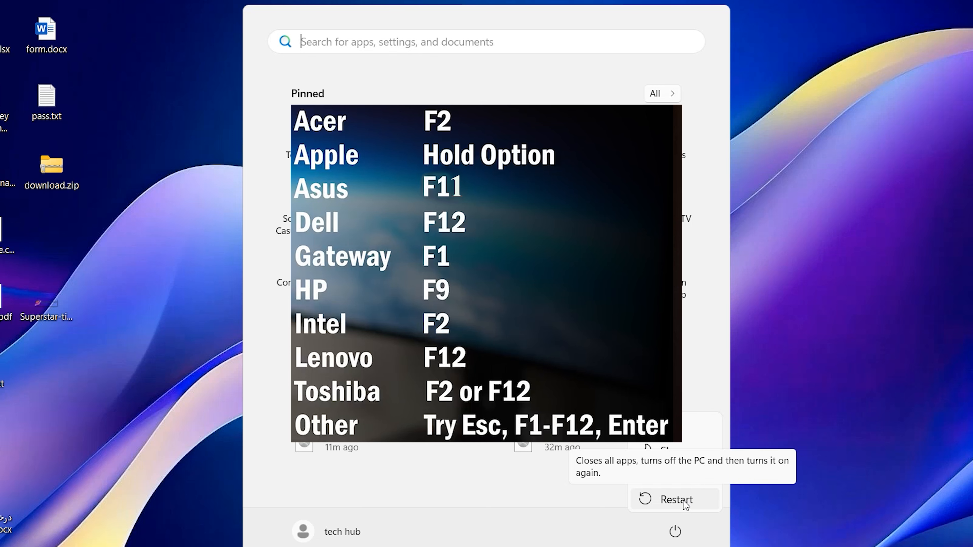
{"action": "left_click", "coordinate": [683, 500]}
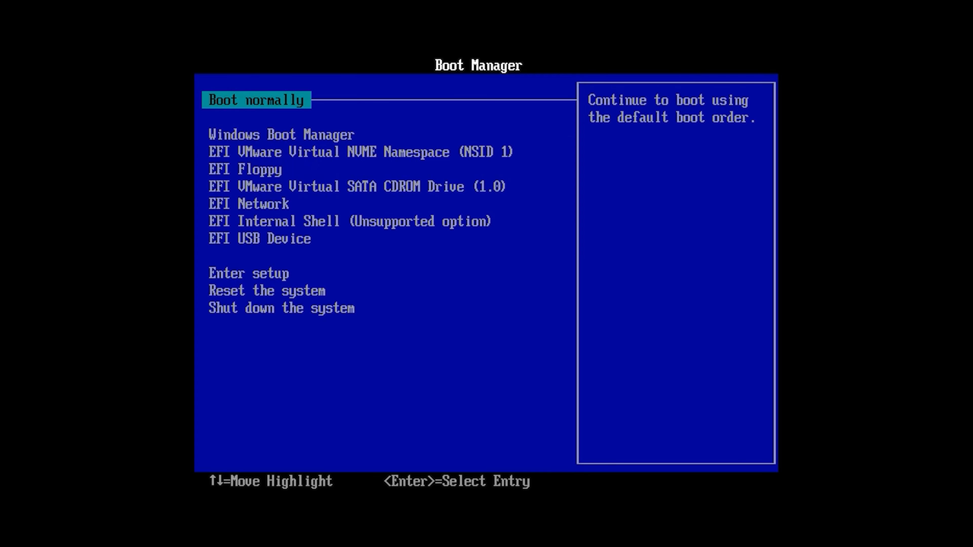
Boot the computer from EFI USB Device
{"action": "key", "text": "Down"}
{"action": "key", "text": "Down"}
{"action": "key", "text": "Down"}
{"action": "key", "text": "Down"}
{"action": "key", "text": "Down"}
{"action": "key", "text": "Down"}
{"action": "key", "text": "Down"}
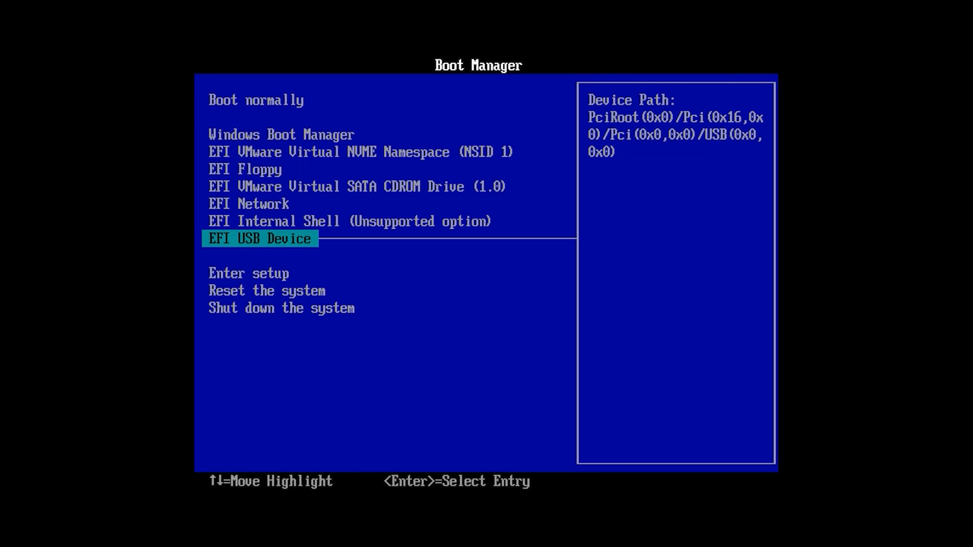
{"action": "key", "text": "Return"}
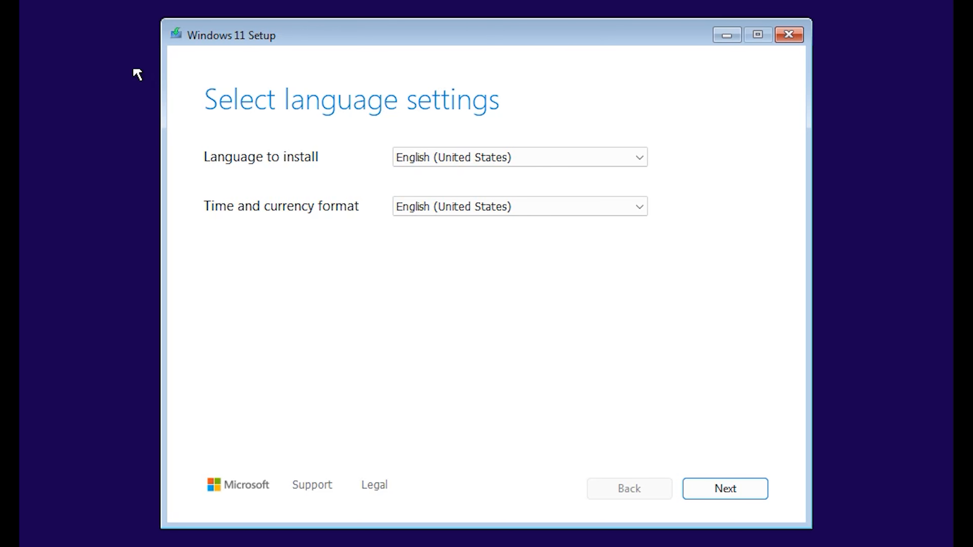
Accept English (United States) for the installation language and the time and currency format, and open the keyboard layout choices
{"action": "left_click", "coordinate": [732, 490]}
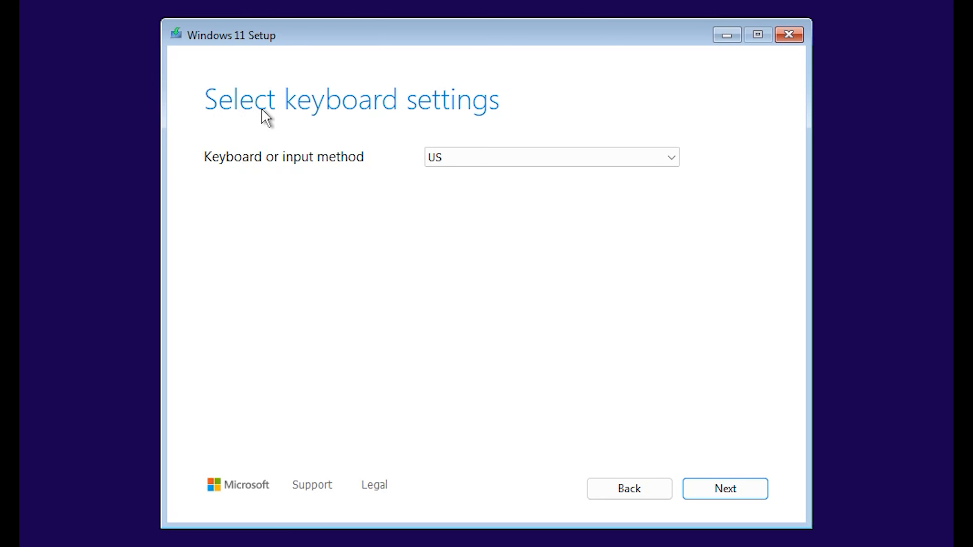
{"action": "left_click", "coordinate": [614, 166]}
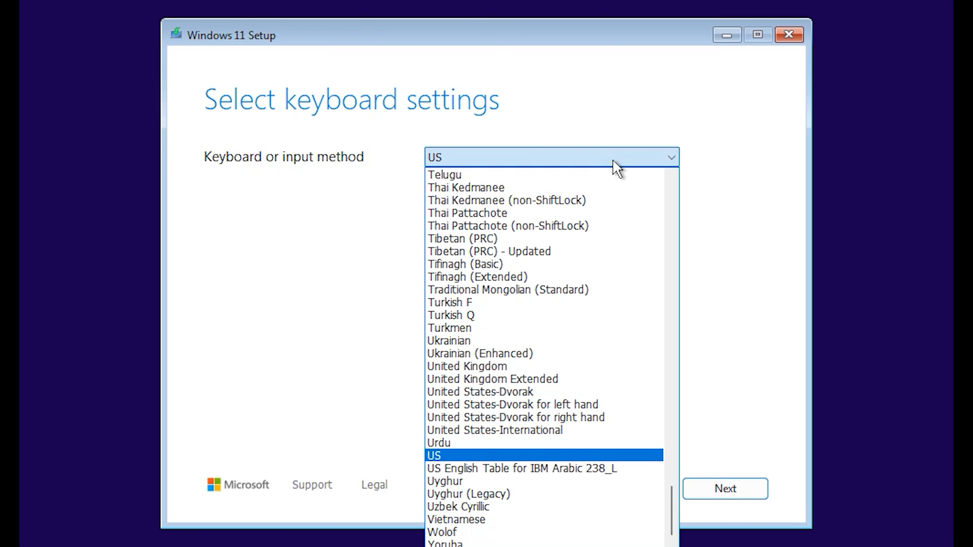